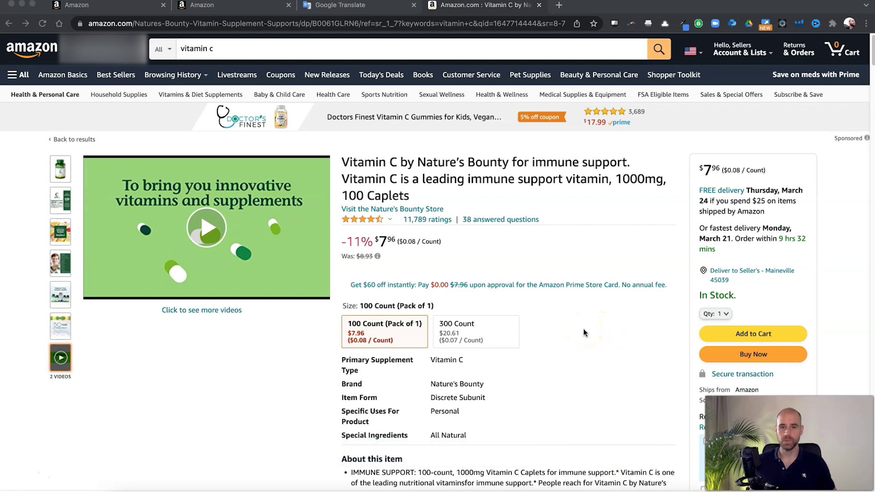
Examine the Nature's Bounty vitamin C listing, including its bullet points, manufacturer content images, texts and product description
scroll(584, 333, "down", 20)
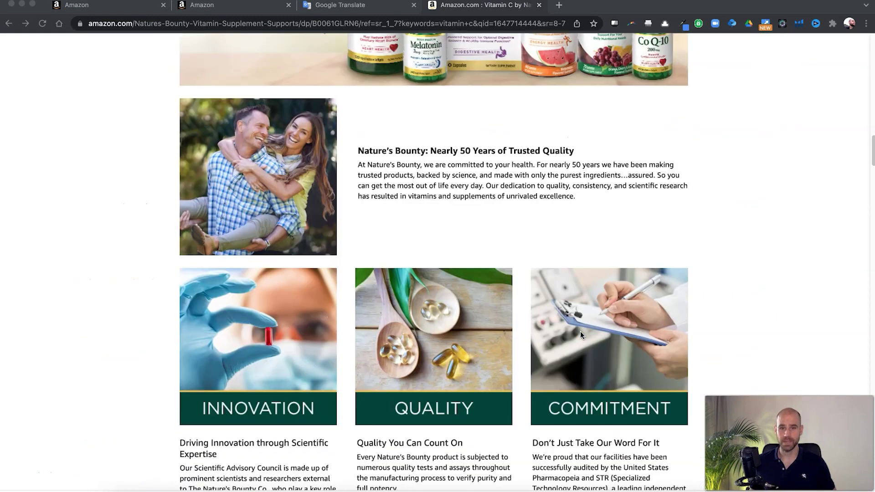
scroll(581, 333, "down", 1)
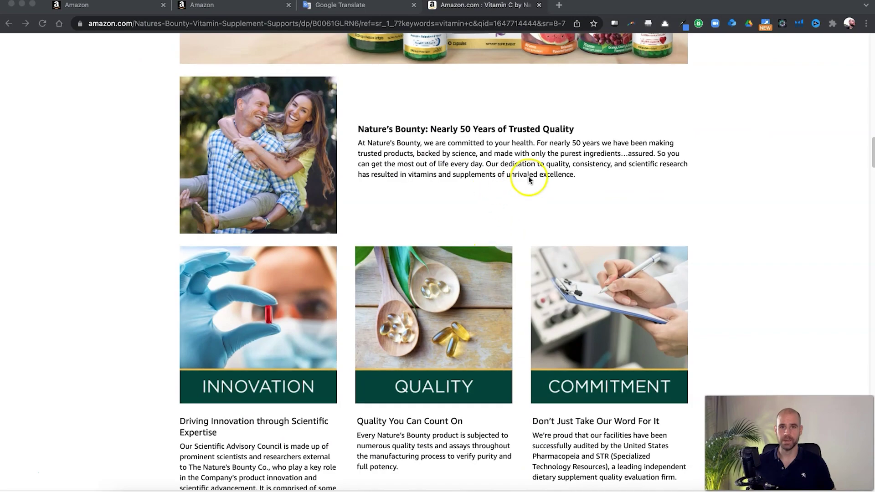
scroll(527, 187, "up", 5)
scroll(525, 196, "down", 17)
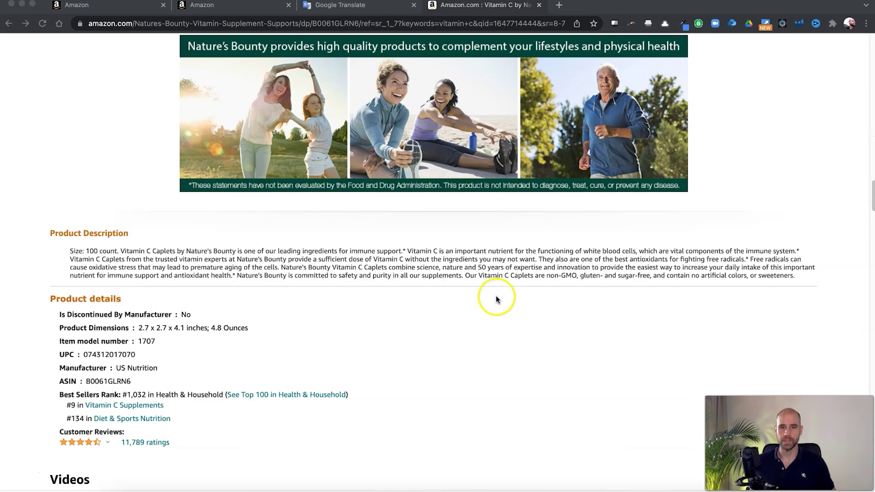
scroll(477, 256, "up", 15)
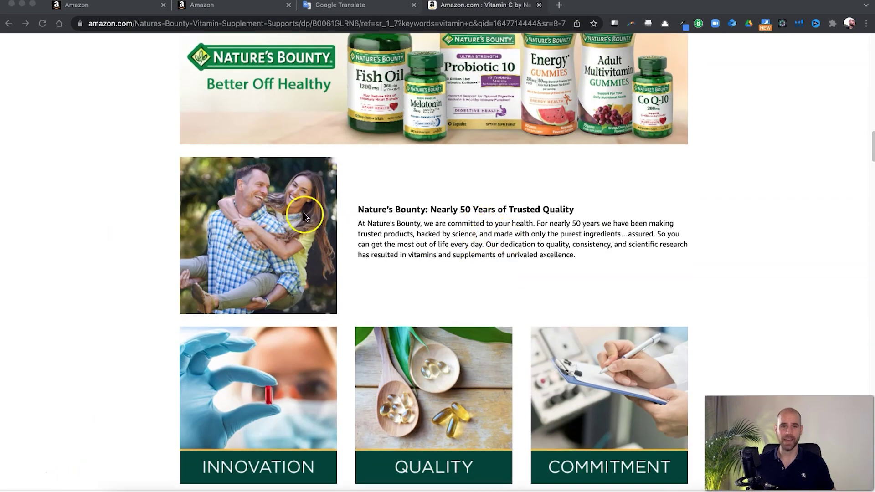
scroll(566, 389, "down", 3)
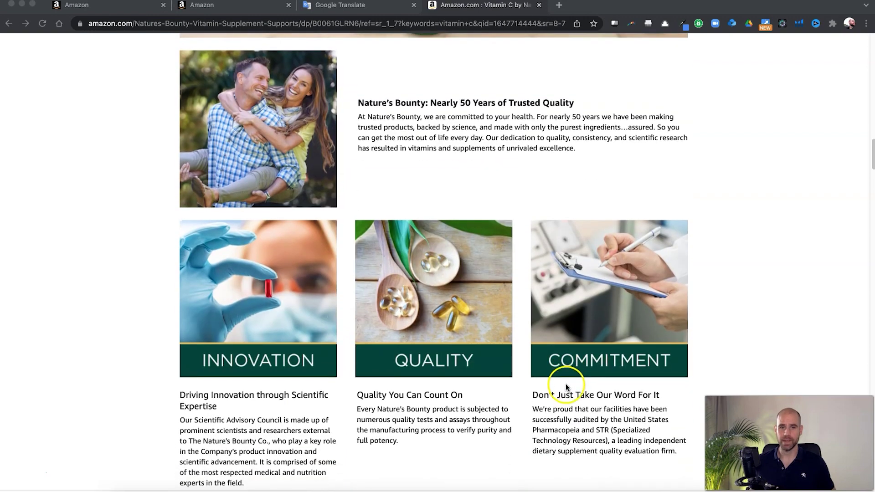
scroll(566, 386, "down", 6)
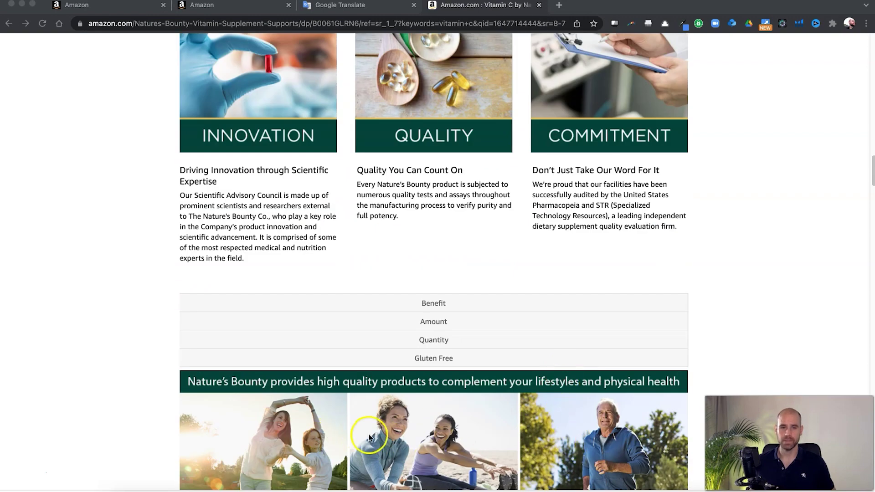
scroll(369, 437, "up", 6)
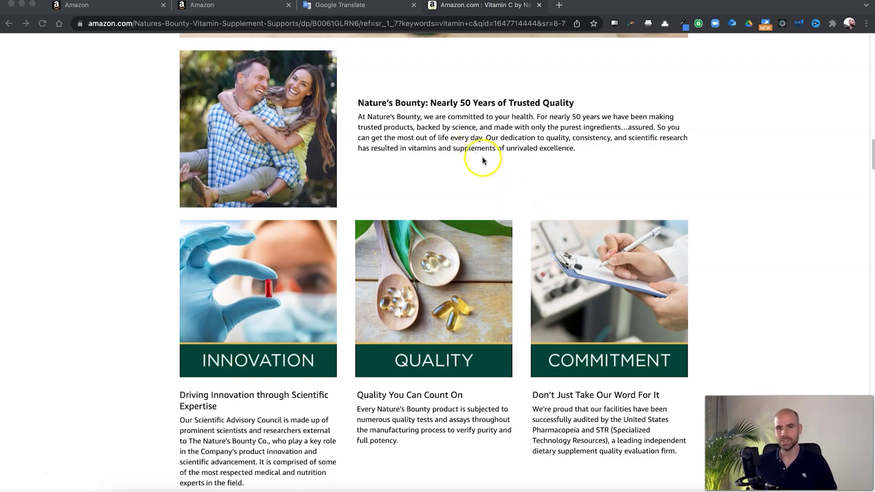
scroll(485, 187, "up", 20)
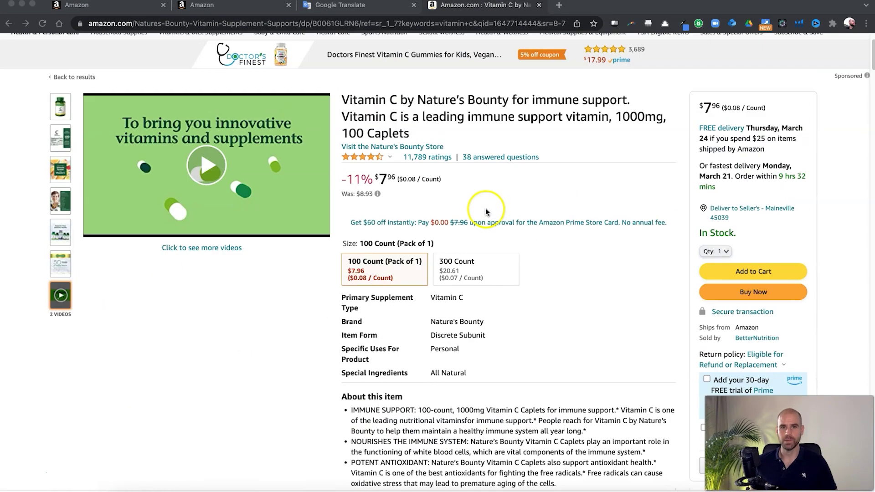
scroll(501, 246, "down", 5)
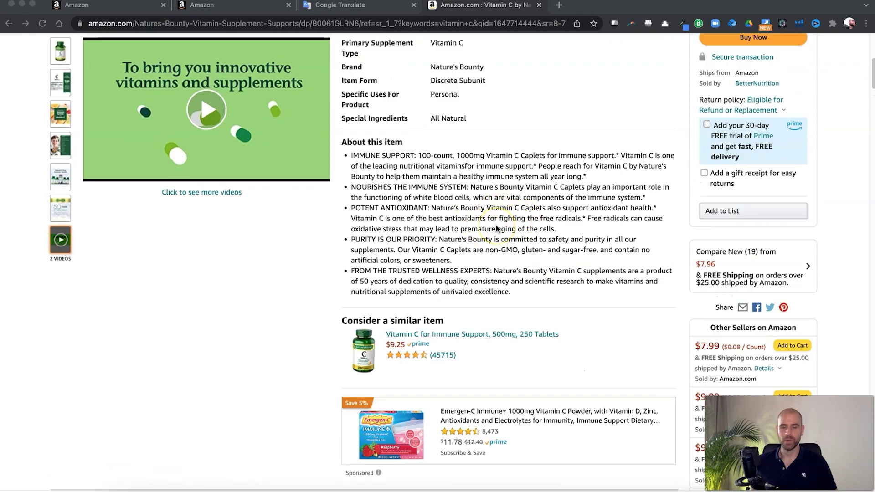
scroll(496, 225, "down", 20)
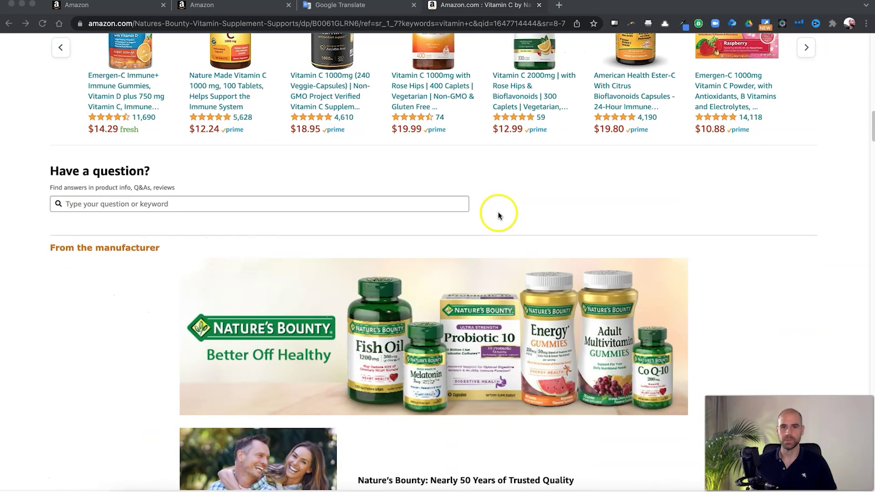
scroll(501, 214, "up", 10)
scroll(464, 188, "up", 1)
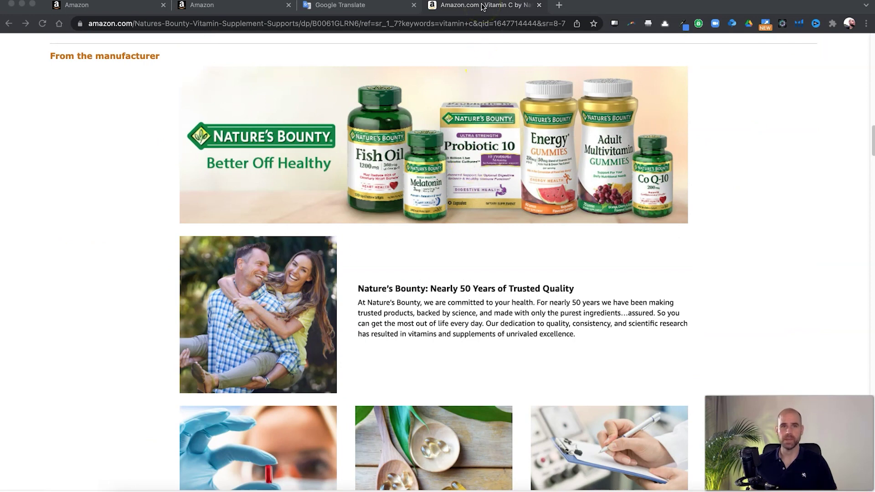
In Seller Central's A+ Content Manager, start a new Enhanced Product Description and add a Standard Four Image & Text module
left_click(219, 6)
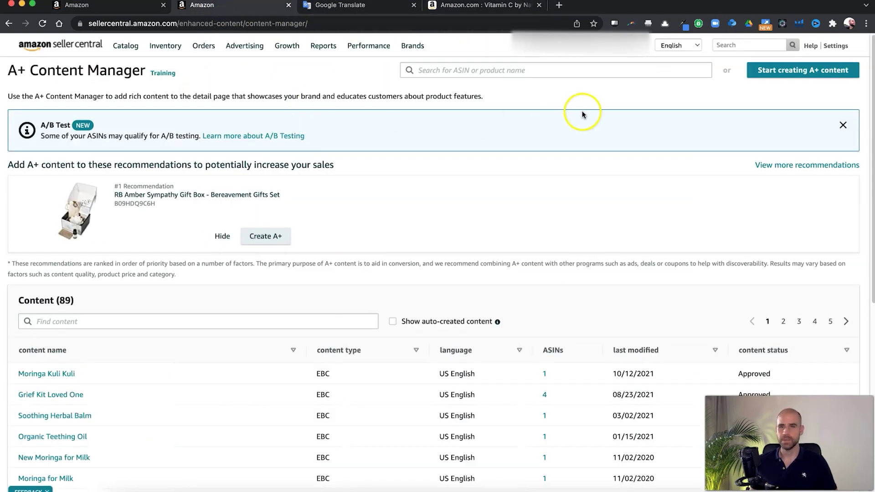
left_click(791, 72)
left_click(328, 275)
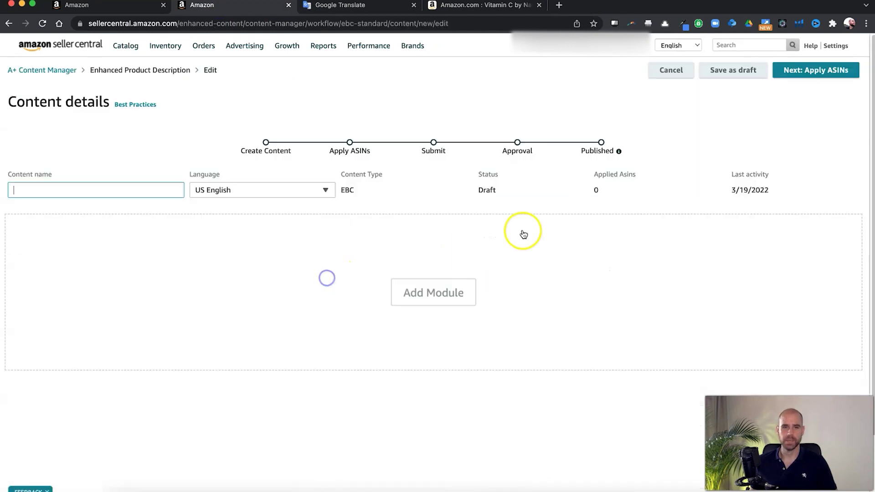
left_click(436, 287)
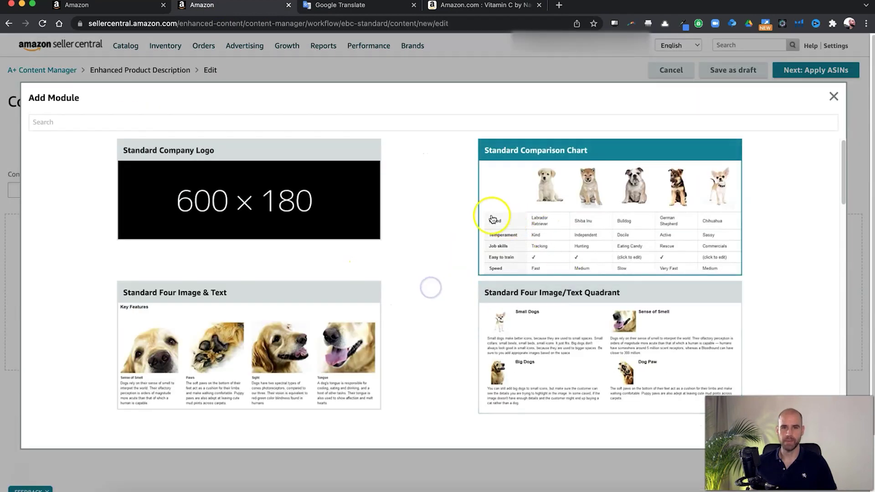
left_click(365, 343)
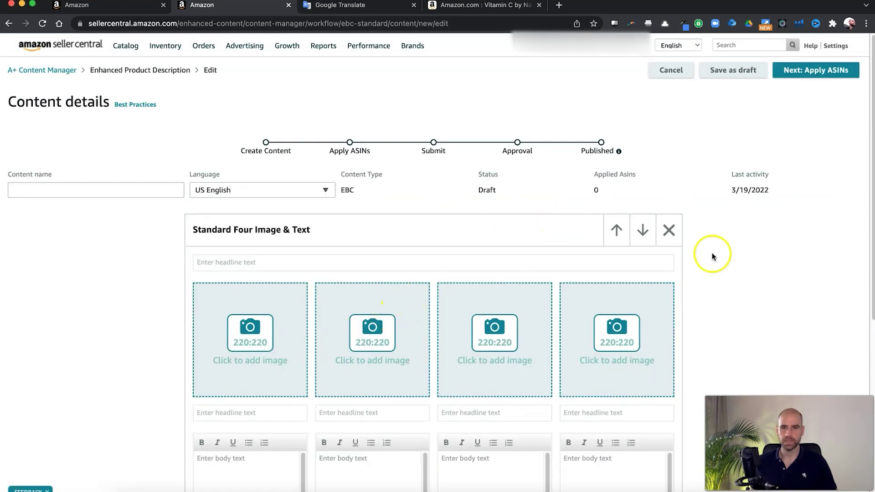
Open the Add Image dialog for the module's first image slot and activate its image keywords field
scroll(731, 268, "down", 2)
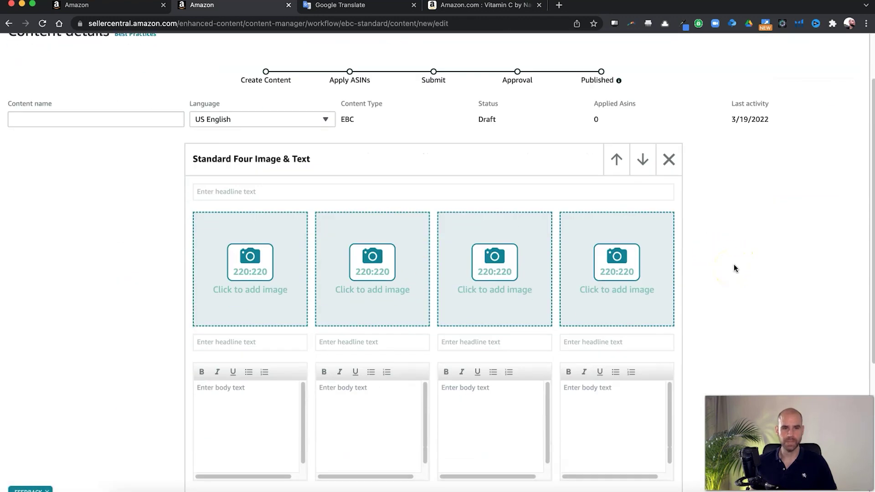
left_click(258, 276)
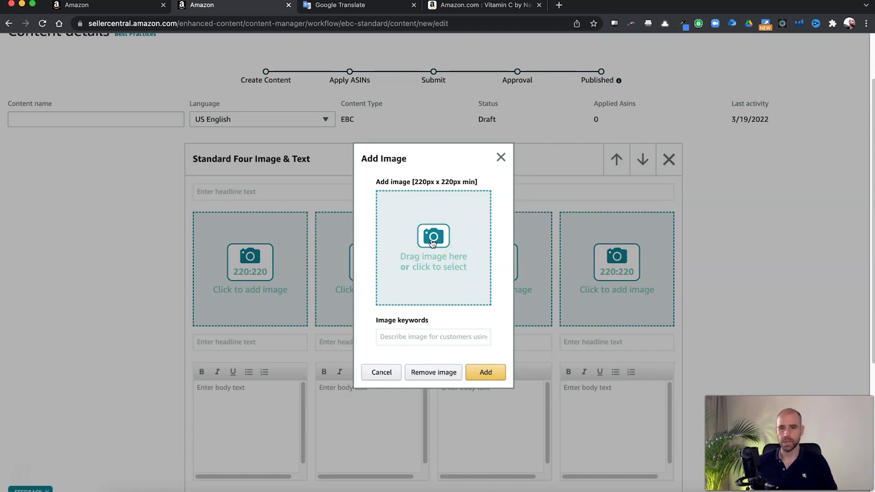
left_click(394, 337)
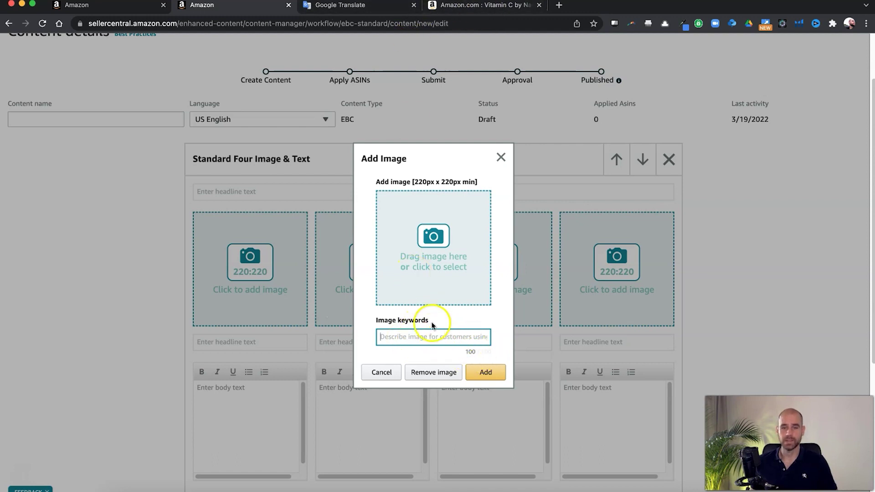
Revisit the vitamin C listing, and in Google Translate translate "vitamin c for immune support" from English to Spanish
left_click(482, 6)
scroll(419, 115, "up", 20)
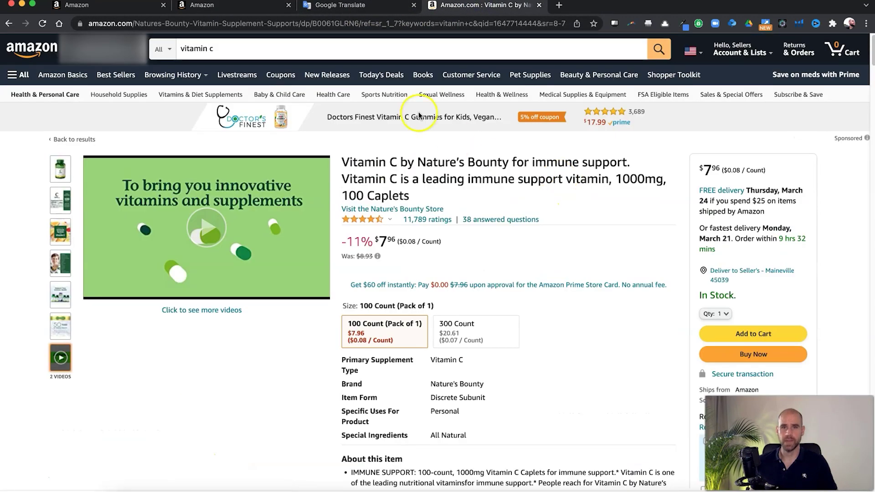
left_click(373, 12)
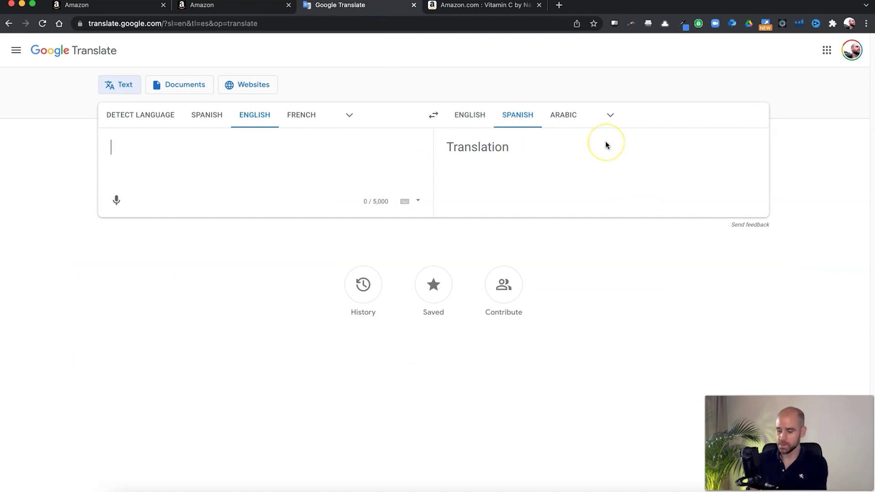
type("vitamin c ")
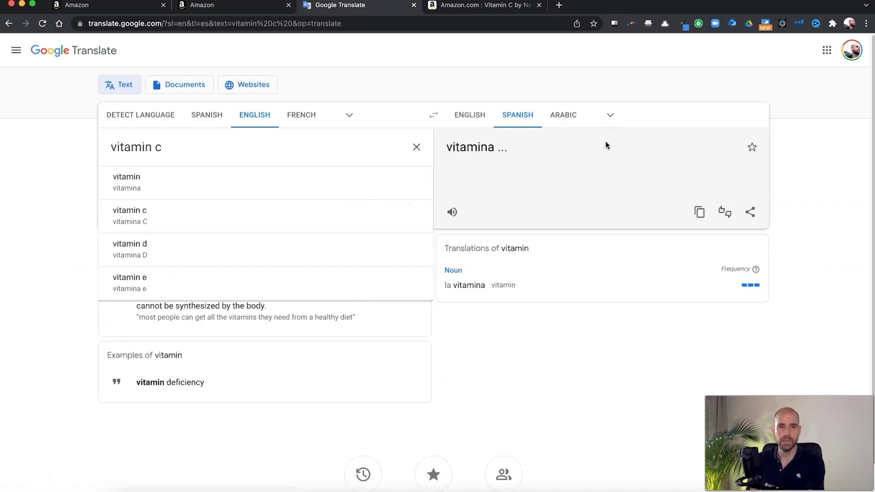
type("immuve")
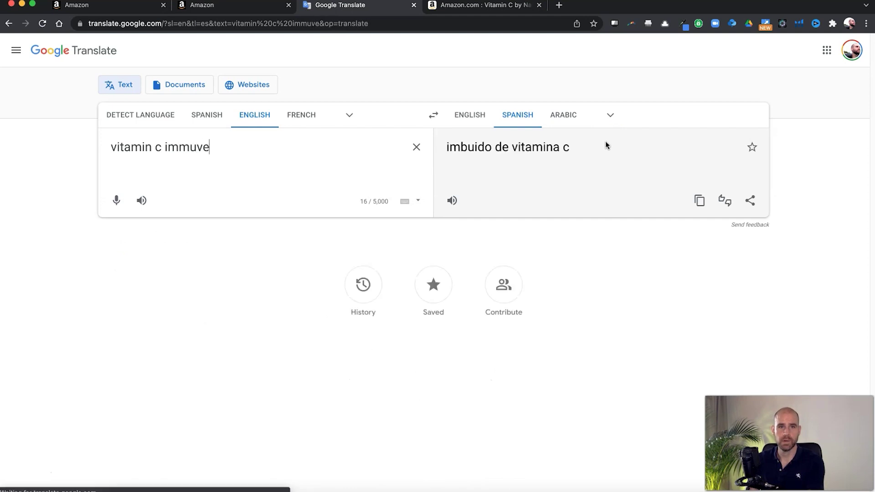
key("BackSpace")
key("BackSpace")
type("ne ")
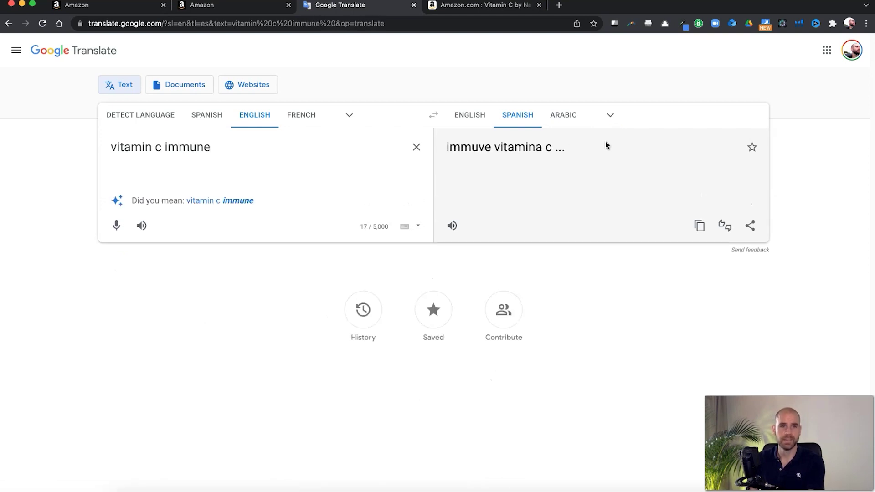
type("support")
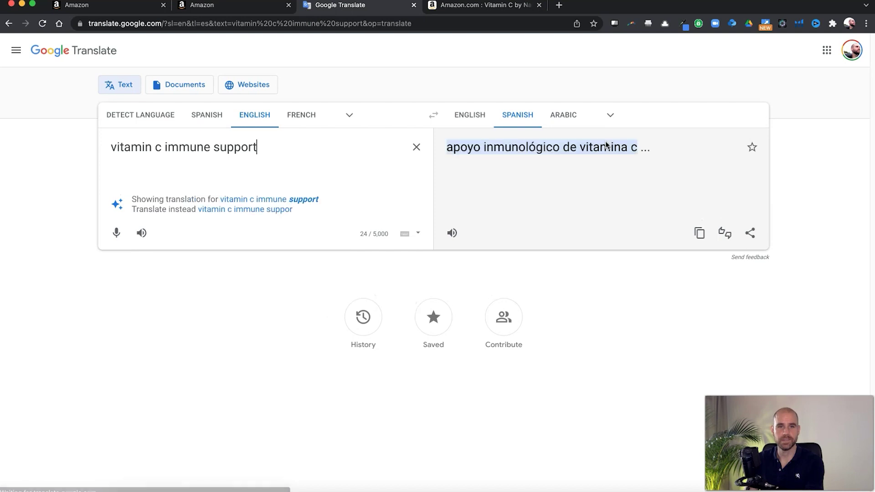
left_click(160, 147)
type("for")
left_click(301, 144)
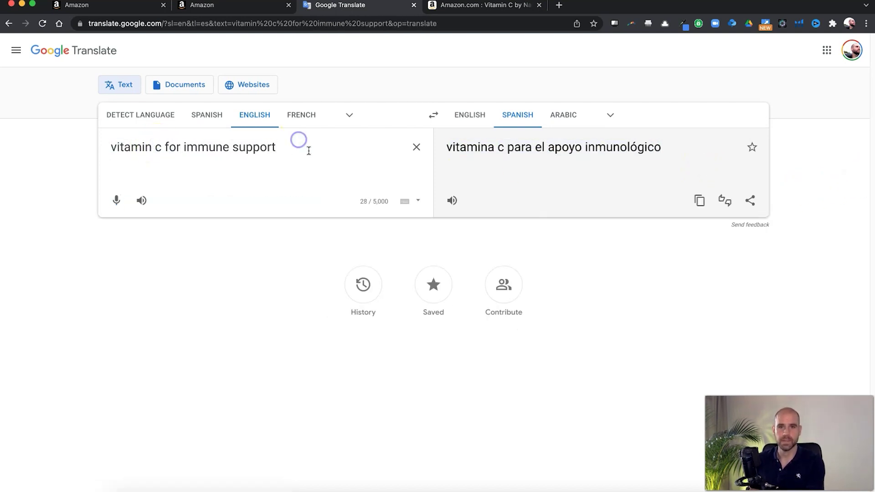
Copy the Spanish translation "vitamina c para el apoyo inmunológico" and paste it into the first image's keywords in Seller Central
left_click(537, 119)
left_click(448, 151)
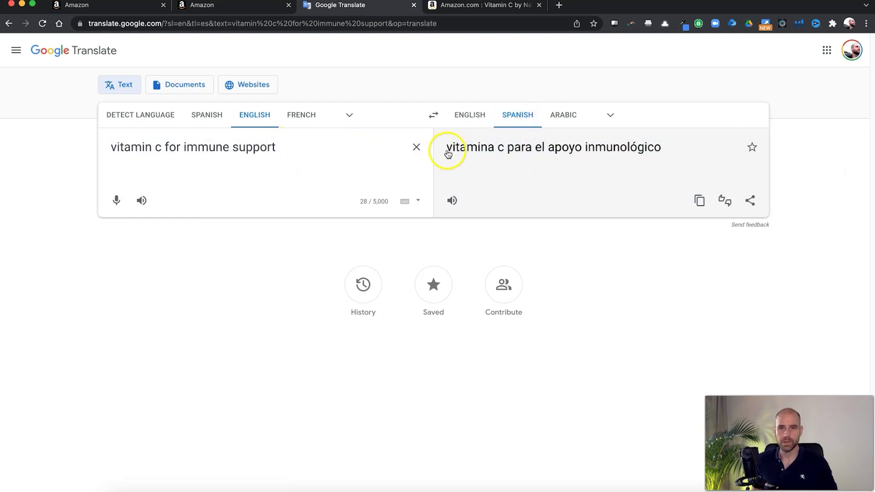
left_click(698, 200)
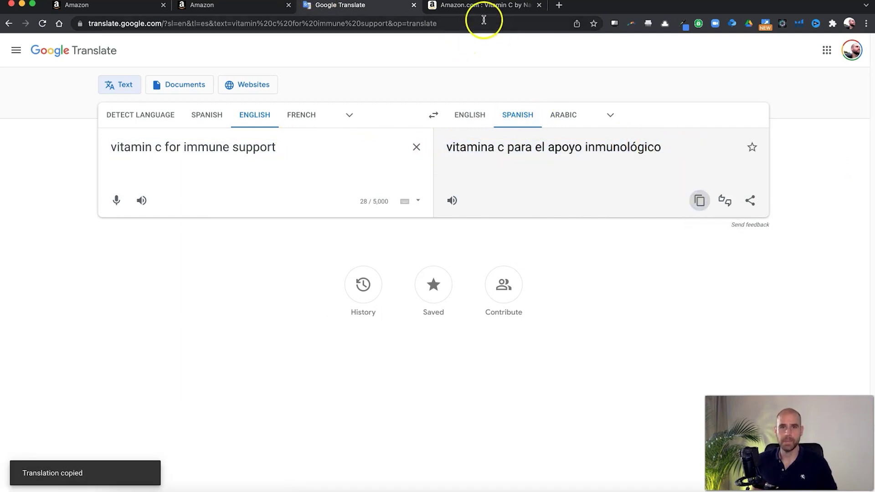
left_click(234, 6)
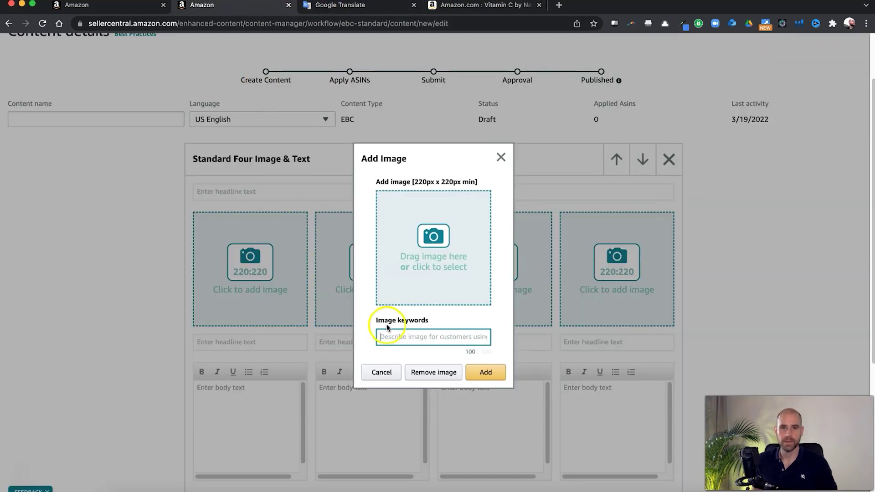
right_click(394, 337)
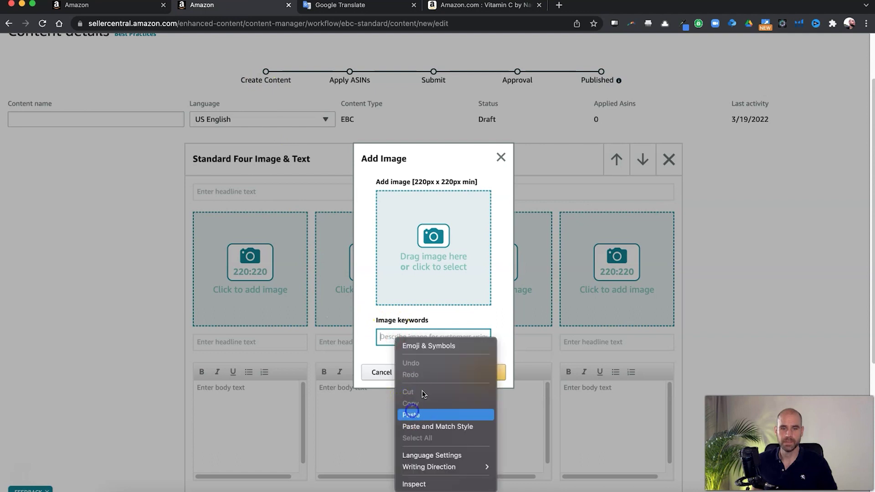
left_click(411, 414)
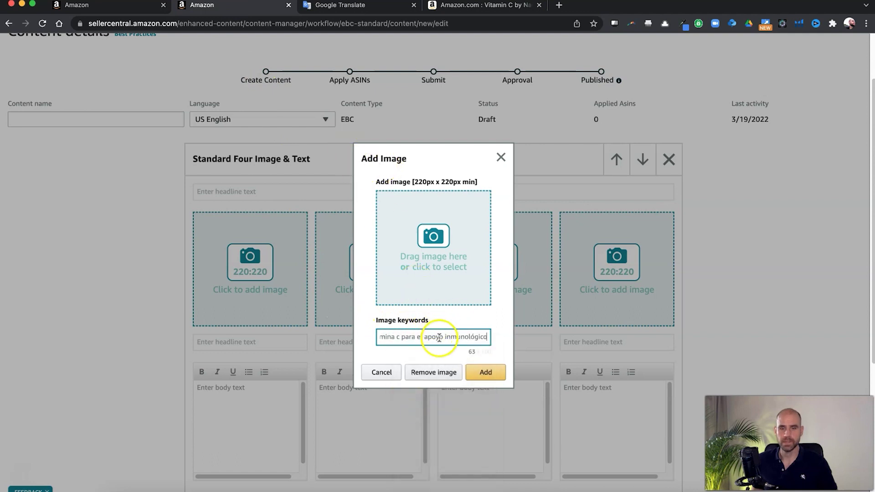
Highlight the start of the pasted Spanish keywords and close the Add Image dialog without adding an image
left_click_drag(438, 337, 387, 338)
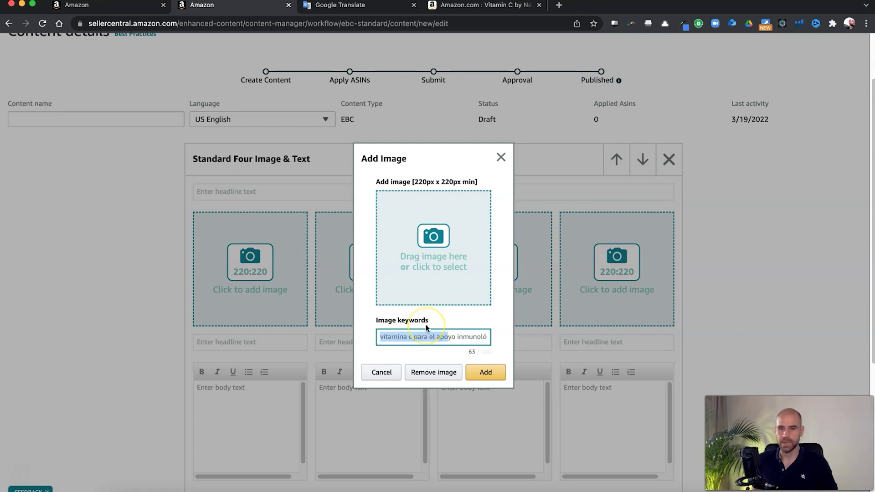
mouse_move(441, 335)
left_mouse_down()
mouse_move(469, 336)
mouse_move(445, 336)
mouse_move(453, 338)
left_mouse_up()
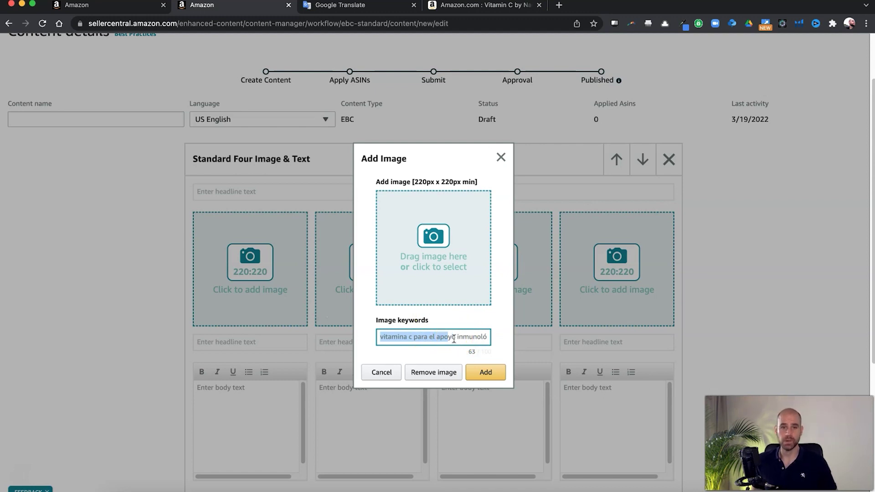
left_click(415, 249)
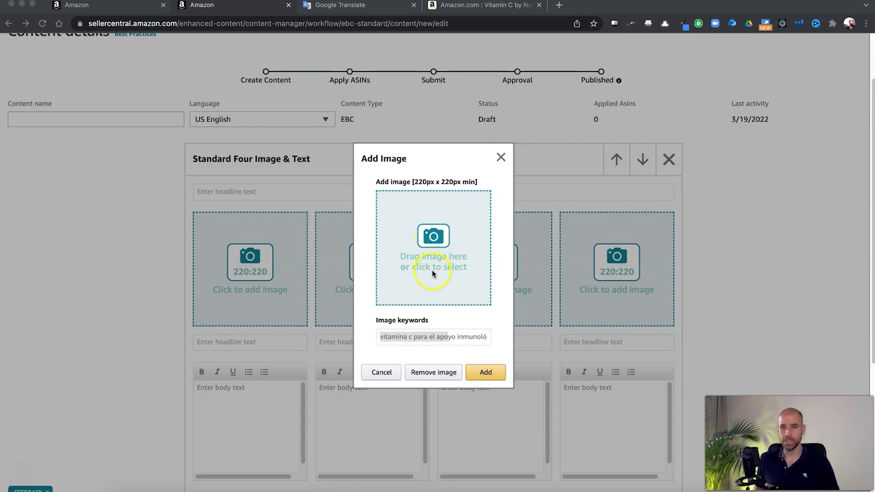
left_click(500, 157)
Add a Standard Comparison Chart module below the Standard Four Image & Text module
scroll(484, 203, "down", 5)
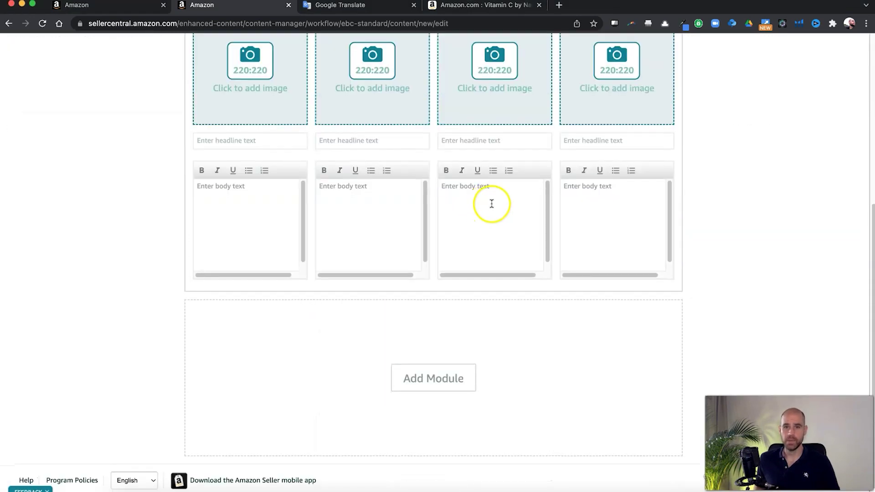
left_click(427, 388)
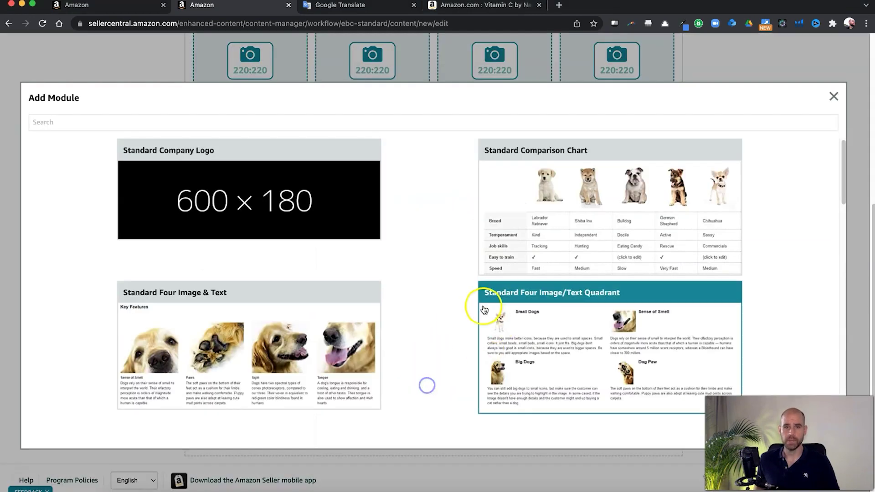
left_click(600, 275)
Add a Standard Four Image/Text Quadrant module below the comparison chart
scroll(494, 306, "down", 9)
left_click(438, 317)
left_click(575, 350)
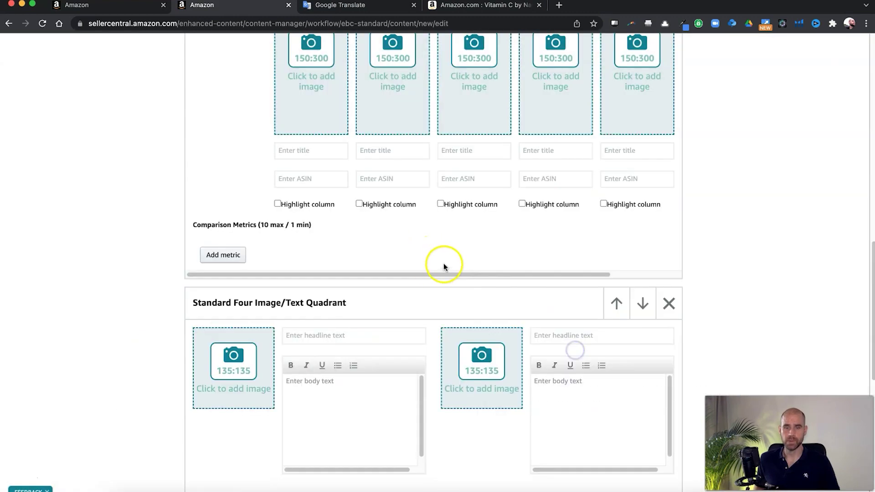
Review the added modules, check the Add Image dialog of the comparison chart's first image slot, and close it without adding an image
scroll(444, 266, "down", 5)
scroll(470, 319, "down", 4)
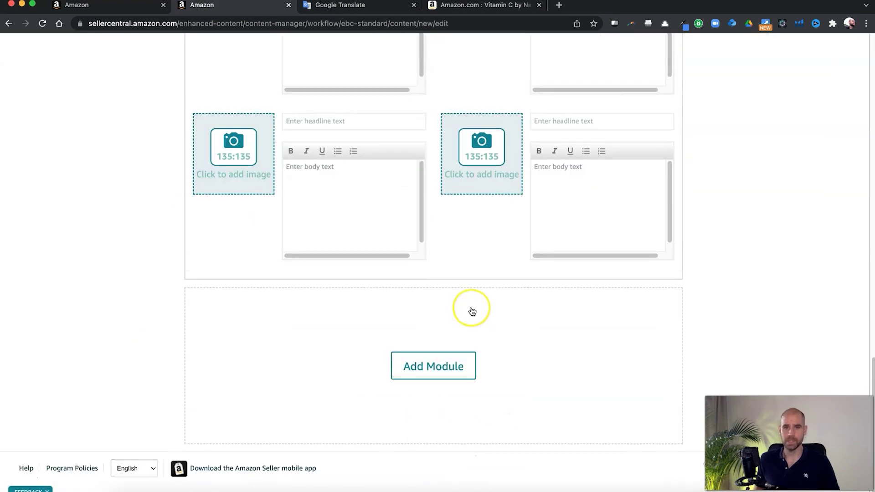
scroll(473, 318, "up", 20)
scroll(472, 311, "down", 7)
scroll(509, 302, "up", 7)
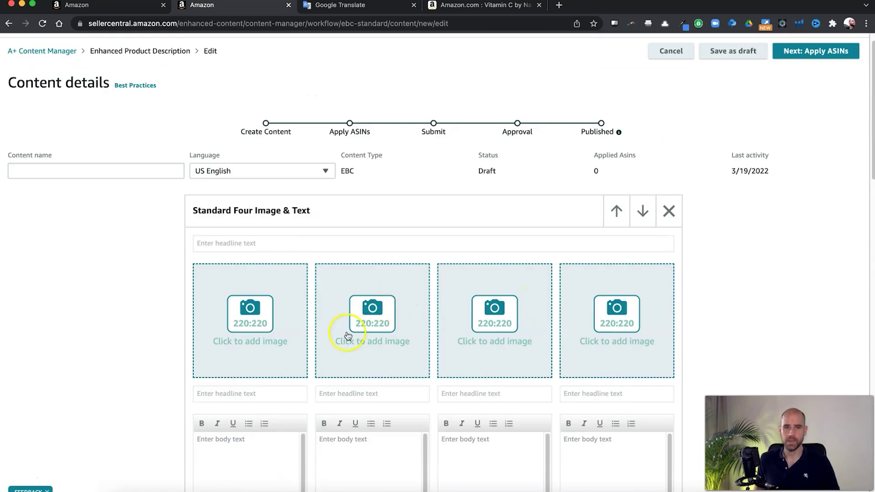
scroll(613, 325, "down", 12)
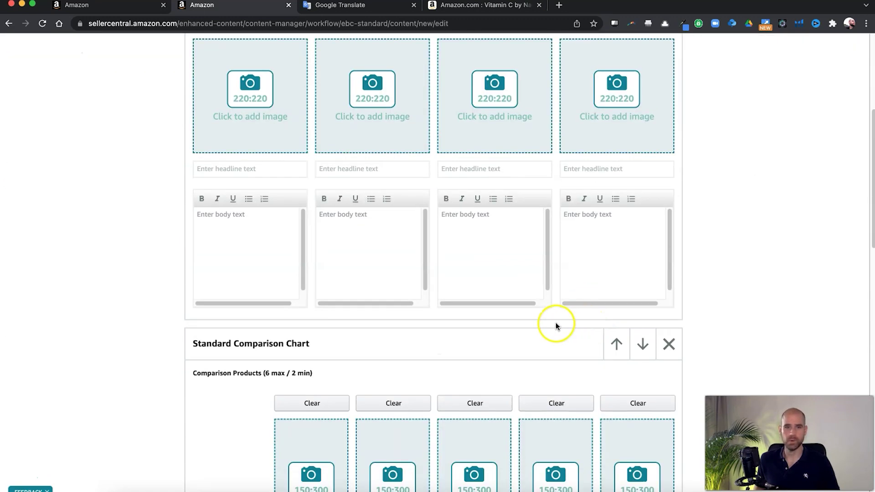
left_click(316, 145)
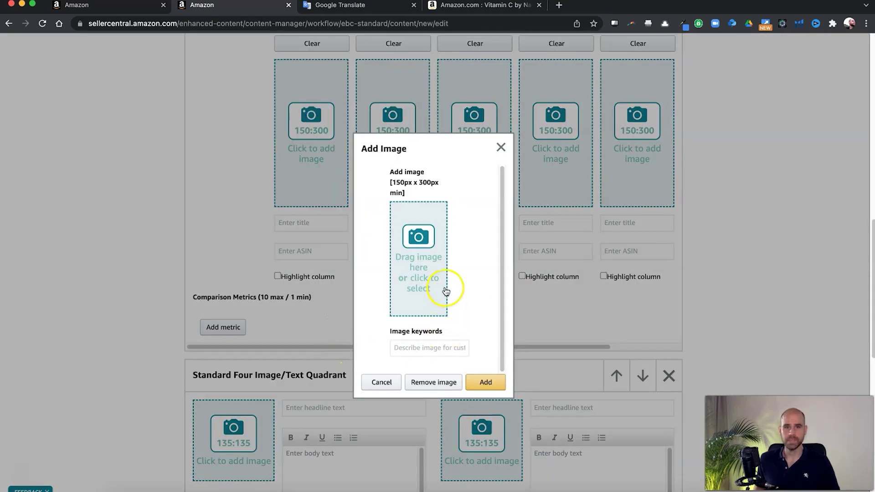
left_click(501, 147)
Check the image keywords field for the comparison chart's third and fifth image slots, closing each dialog without adding an image
left_click(484, 134)
left_click(430, 348)
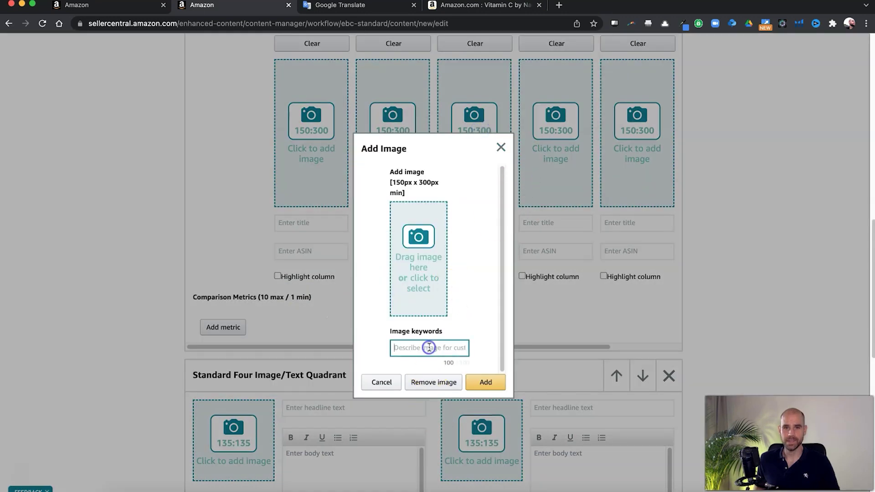
left_click(501, 147)
left_click(603, 139)
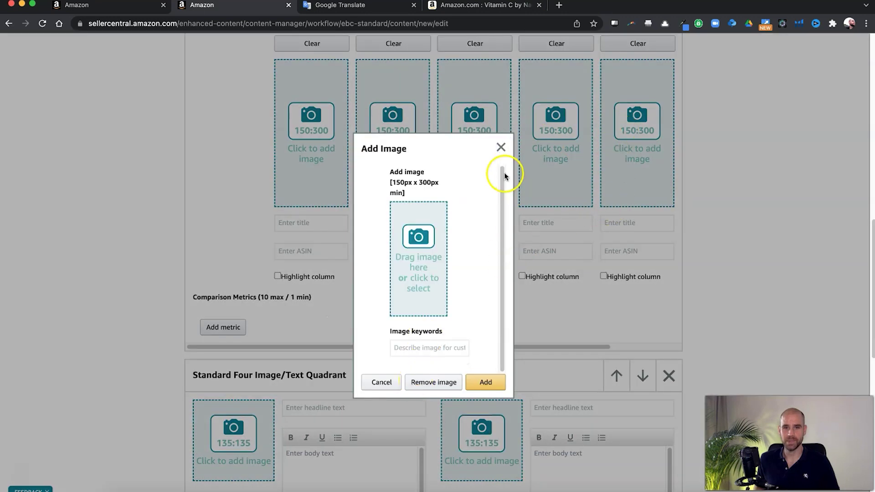
left_click(500, 147)
Check the image keywords field for the first image of the Standard Four Image/Text Quadrant, close it, and select the second image slot
scroll(409, 234, "down", 5)
left_click(244, 258)
left_click(462, 338)
left_click(500, 158)
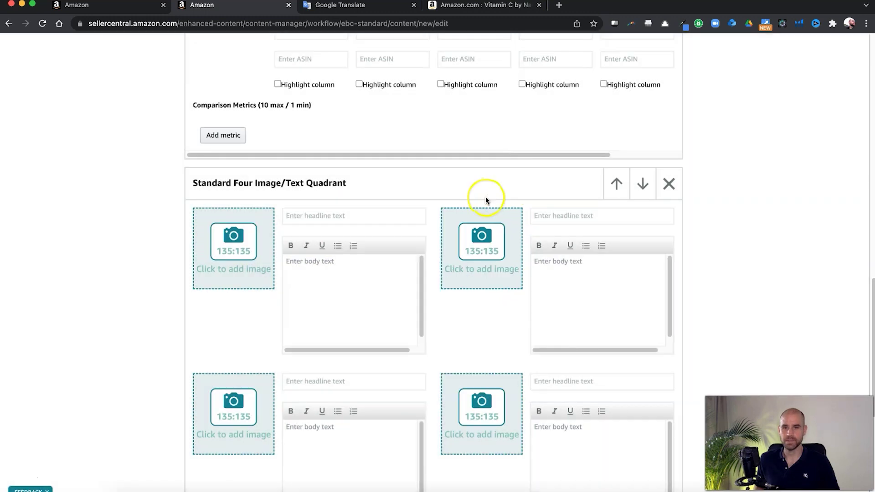
left_click(481, 237)
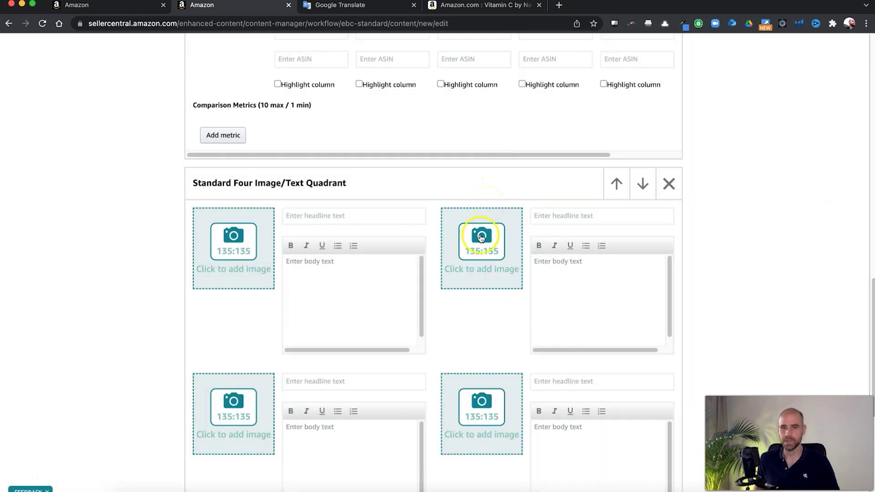